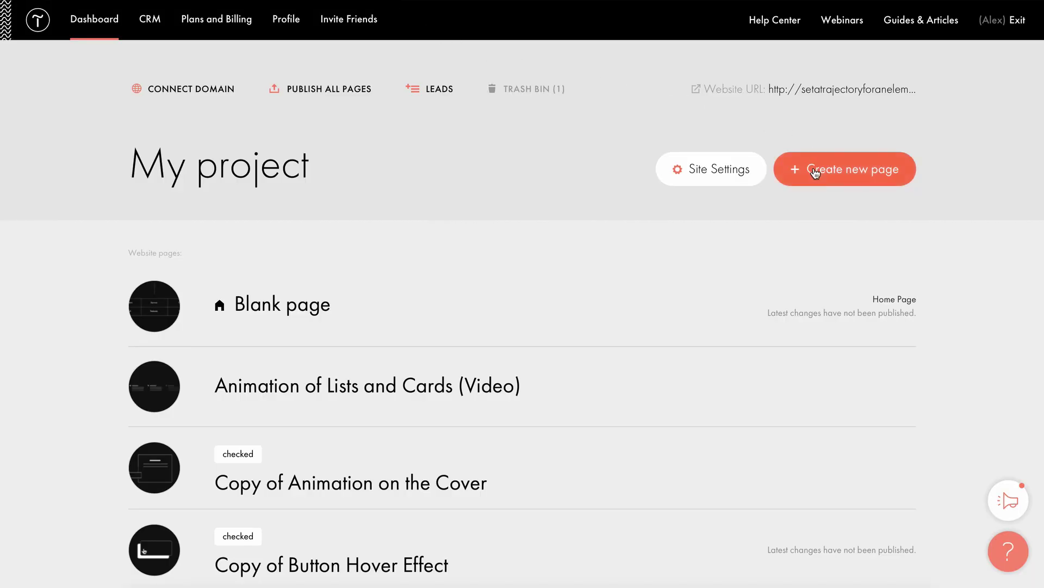
Step: Create a new page in My project from template ID 2942912 via the template gallery
left_click(813, 171)
scroll(553, 371, "down", 15)
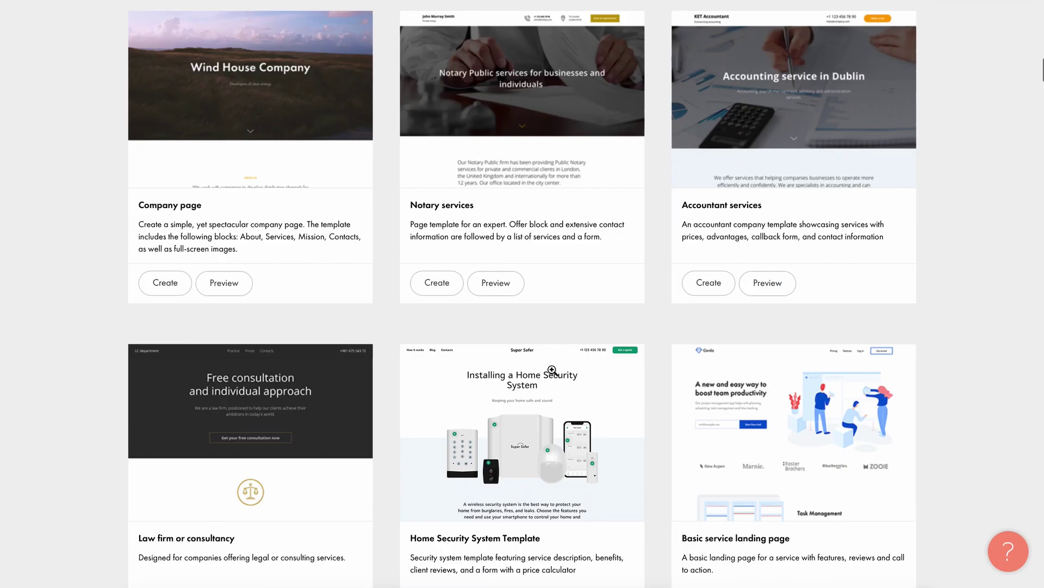
scroll(552, 370, "down", 15)
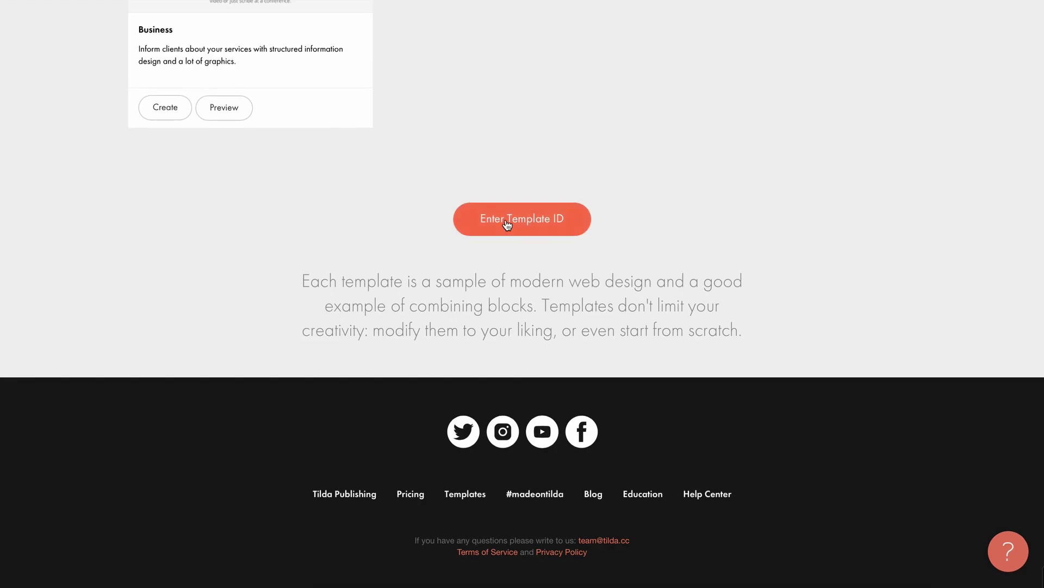
left_click(503, 219)
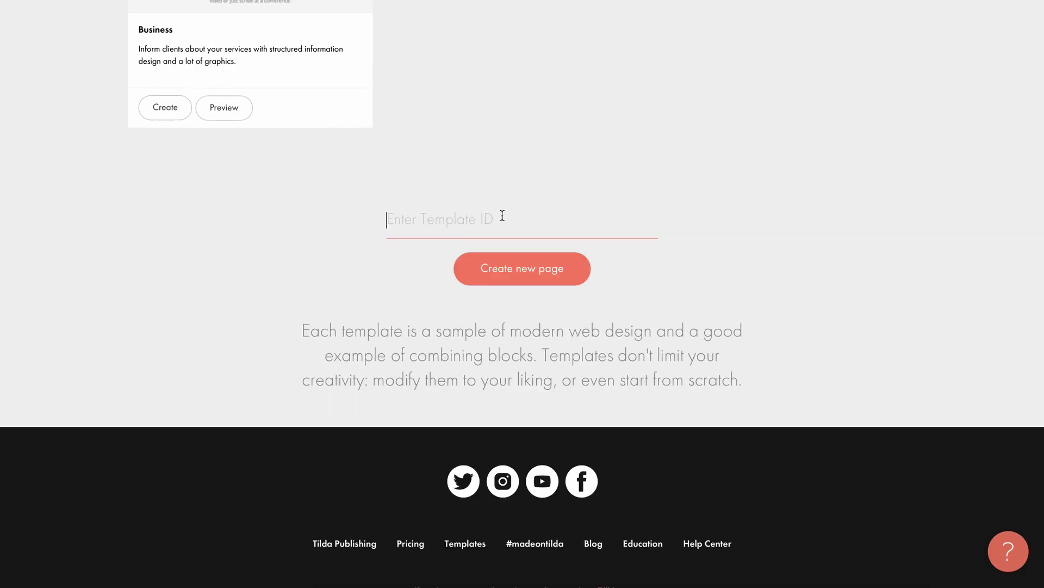
type("2942912")
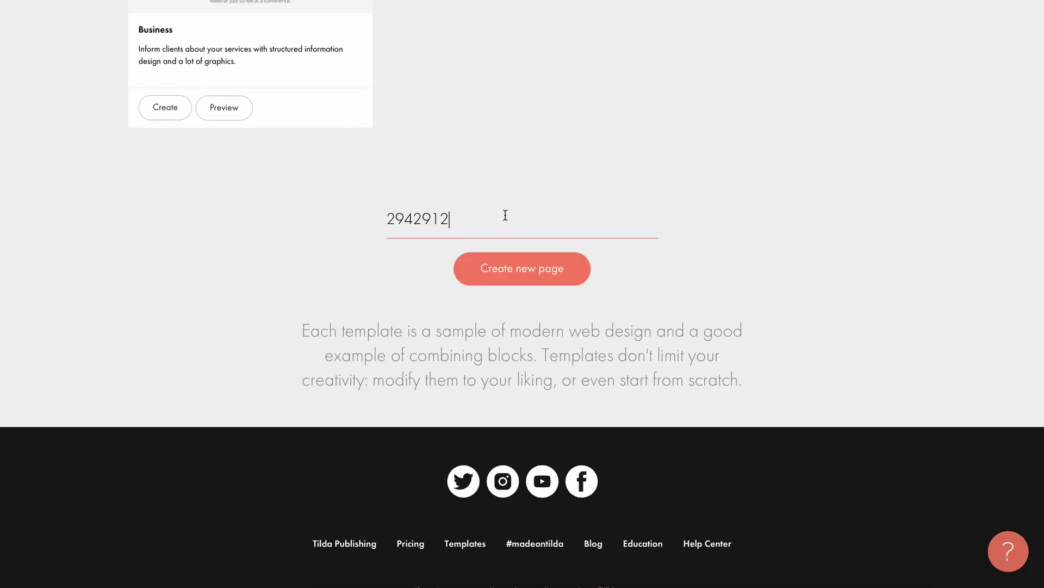
left_click(526, 280)
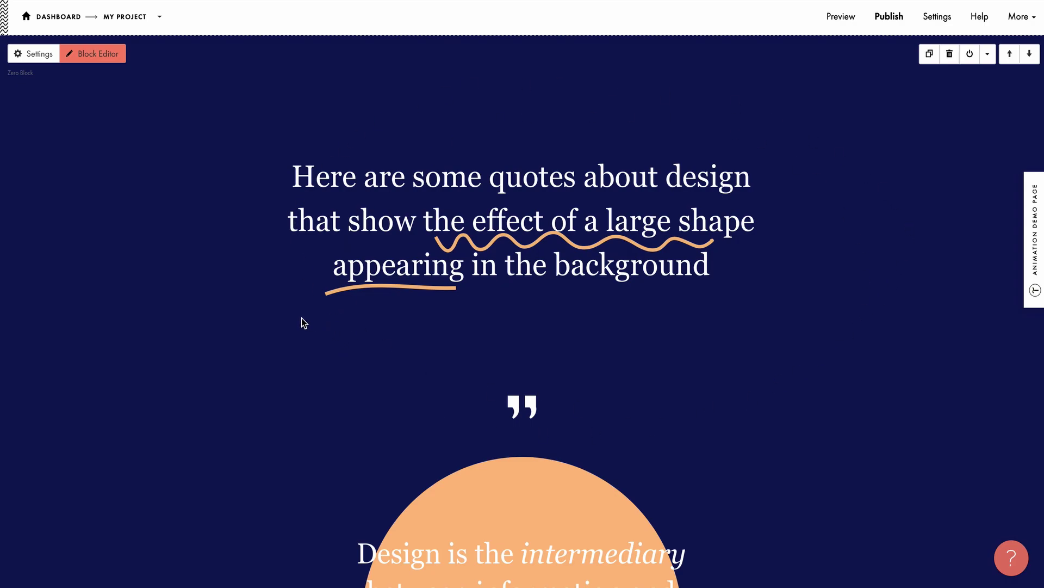
Step: In the quotes block's Zero Block editor, select the orange circle and show its Step-by-Step Animation settings
left_click(100, 61)
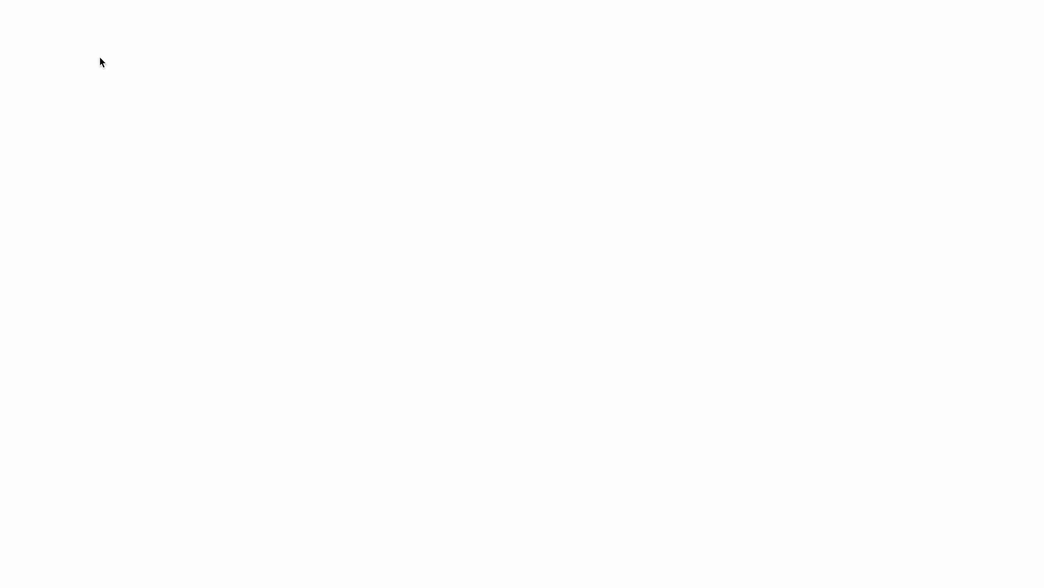
scroll(514, 332, "down", 4)
left_click(510, 329)
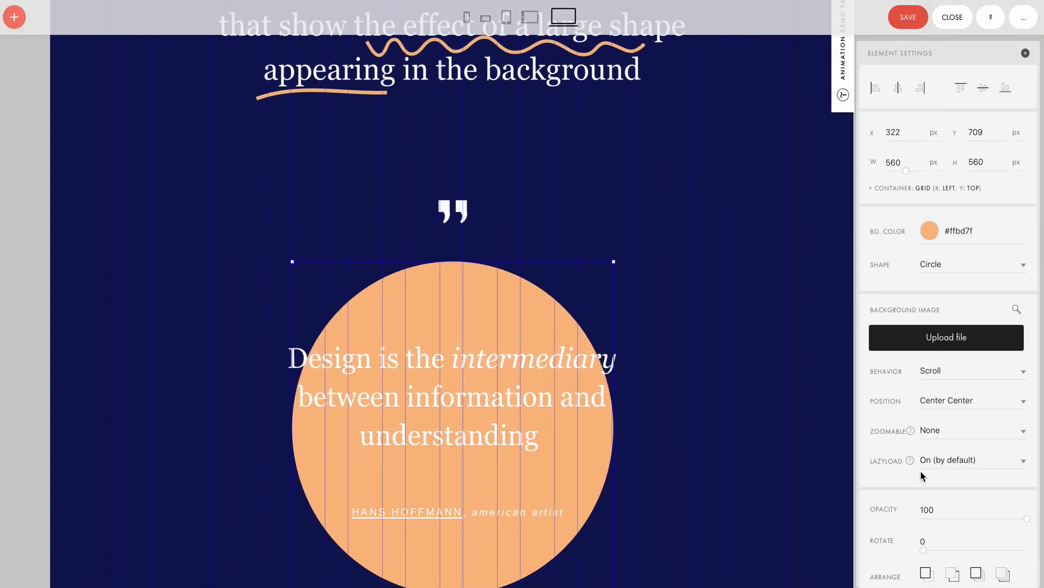
scroll(921, 473, "down", 5)
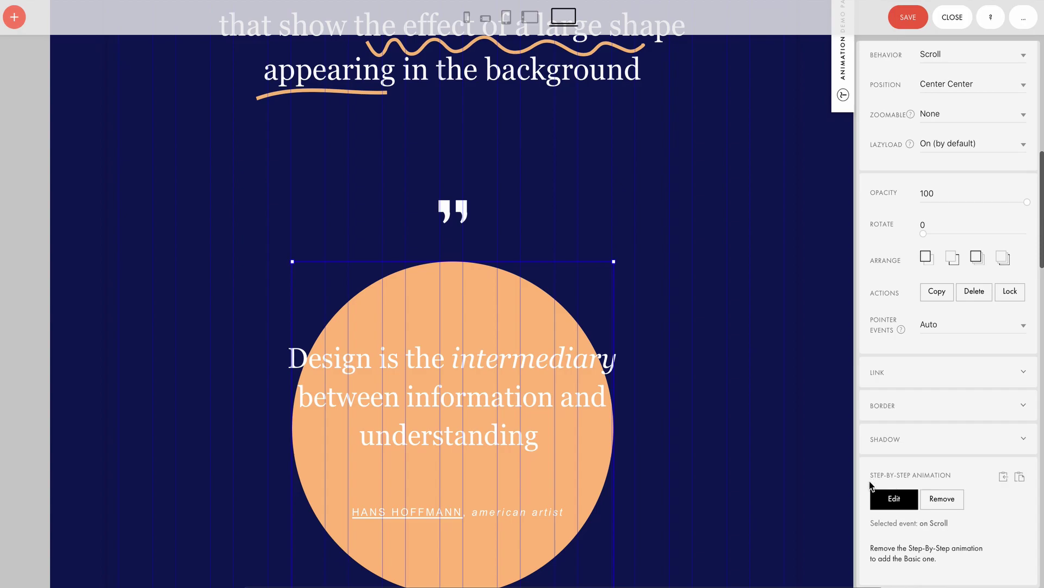
left_click(893, 500)
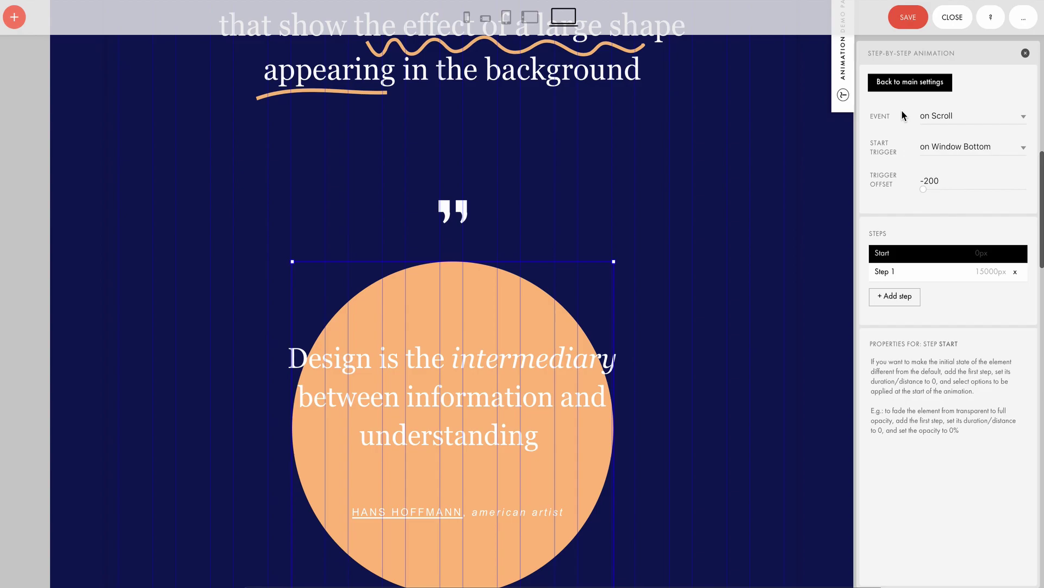
left_click(986, 117)
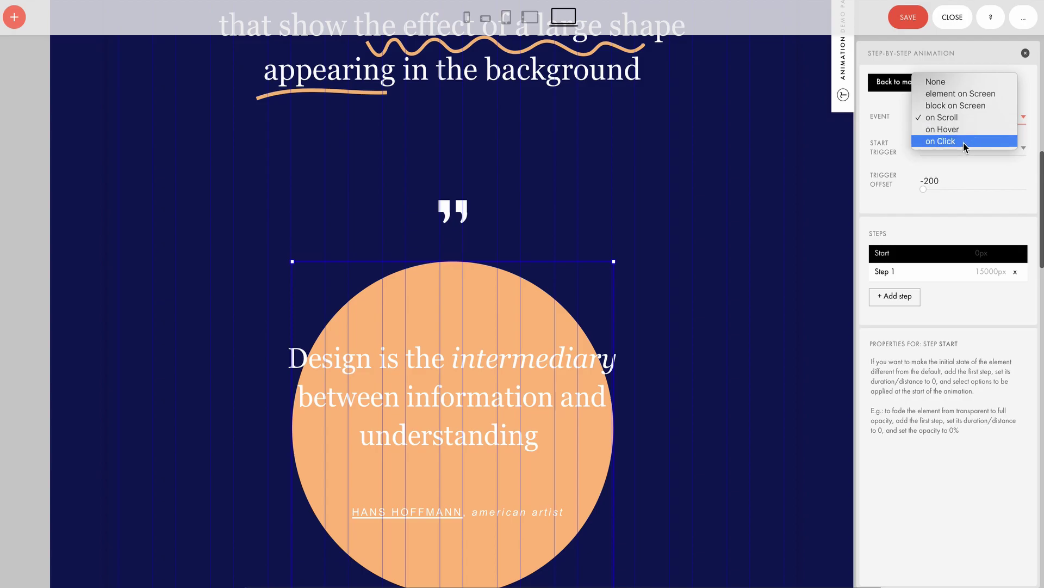
left_click(938, 120)
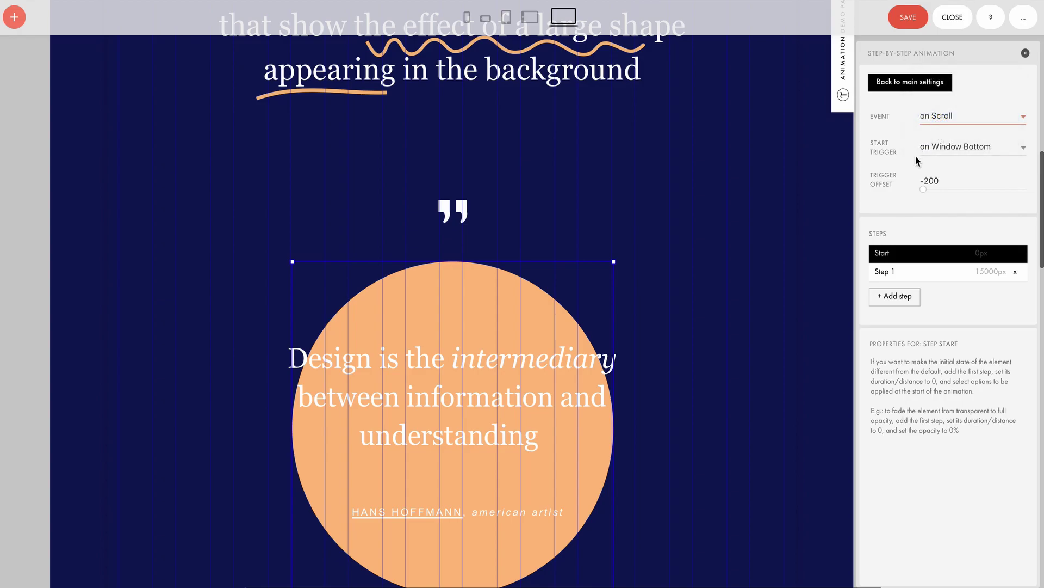
left_click(931, 279)
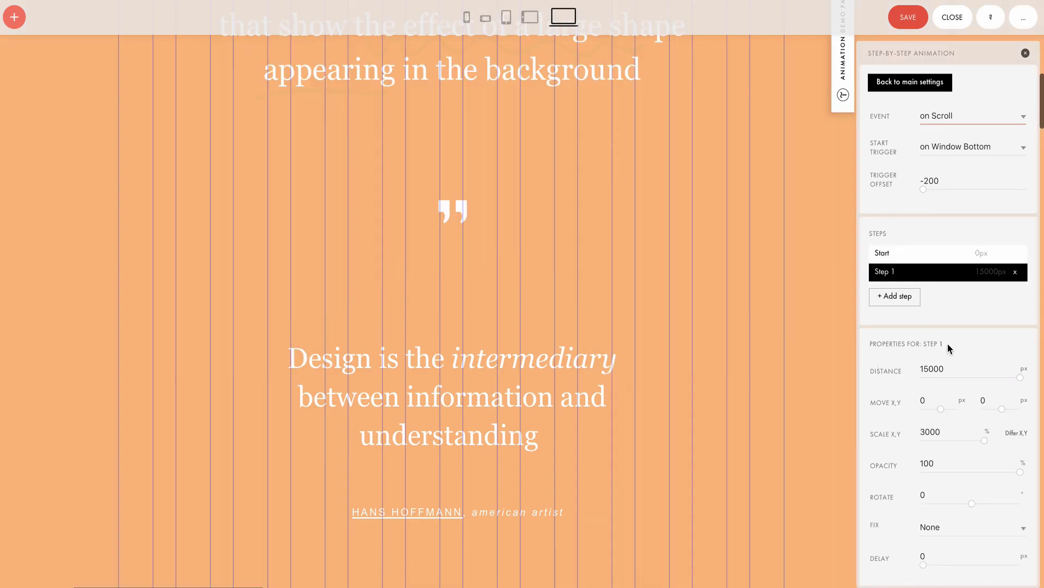
scroll(898, 469, "down", 3)
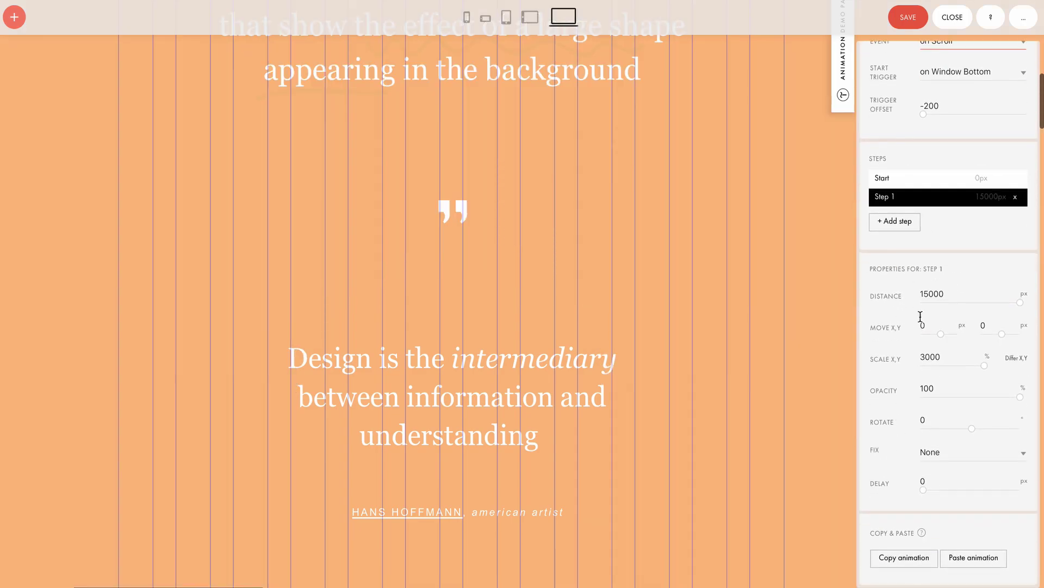
scroll(936, 261, "up", 3)
left_click(935, 262)
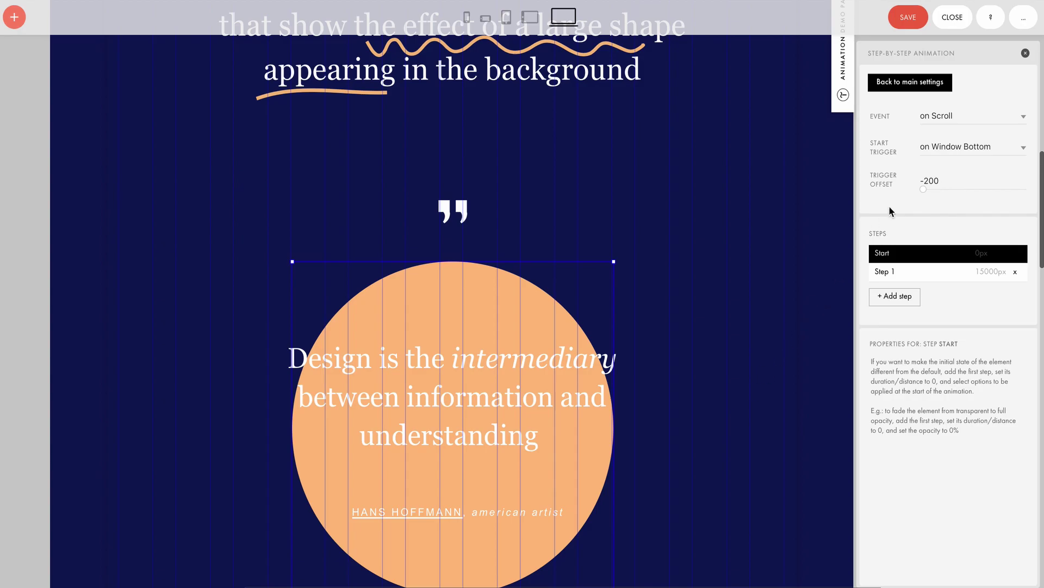
Step: Keep the start trigger on Window Bottom and the trigger offset at -200
left_click(957, 149)
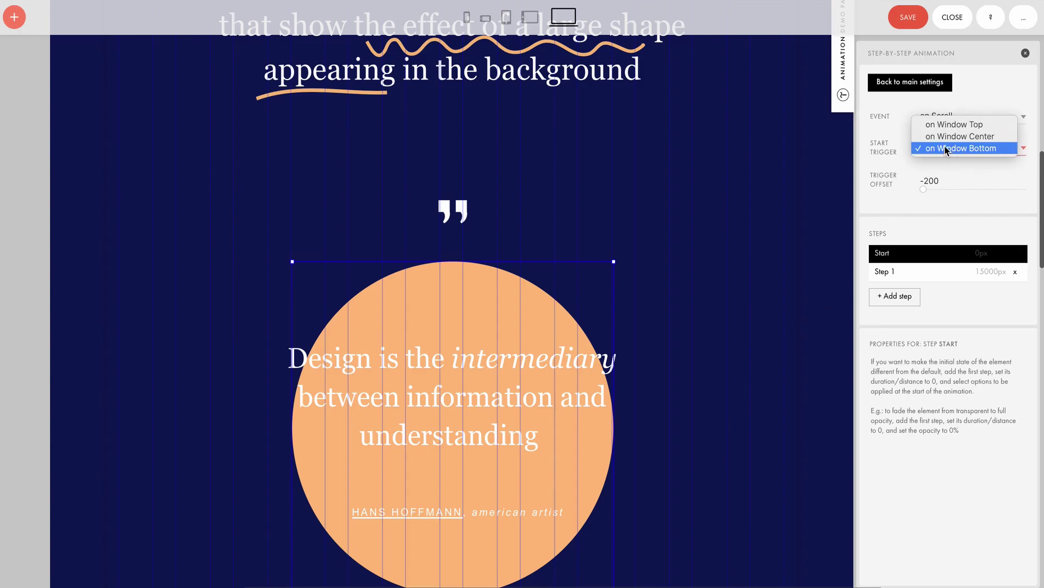
left_click(947, 148)
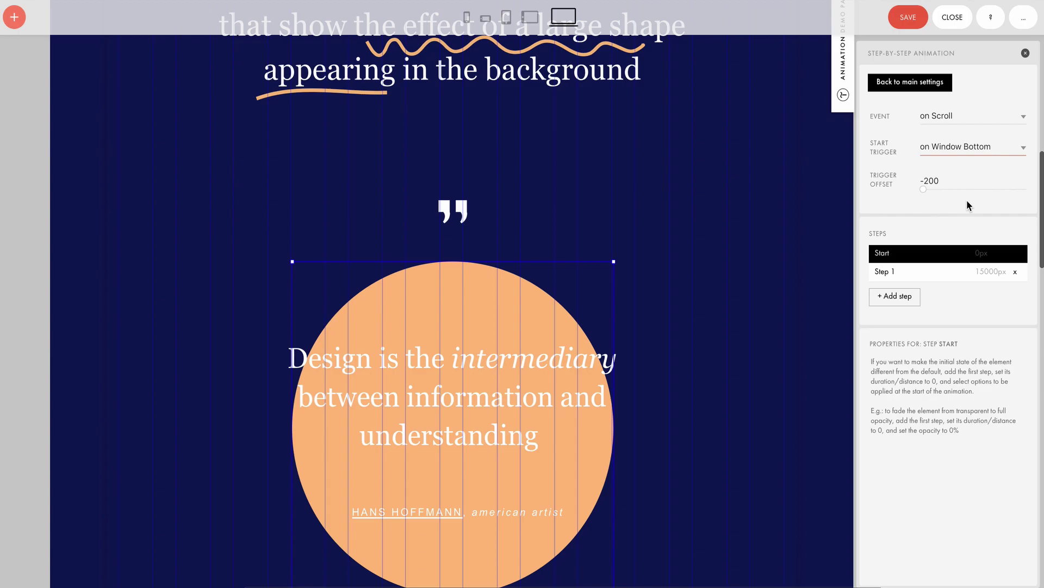
left_click(944, 179)
left_click_drag(940, 180, 916, 180)
left_click(949, 181)
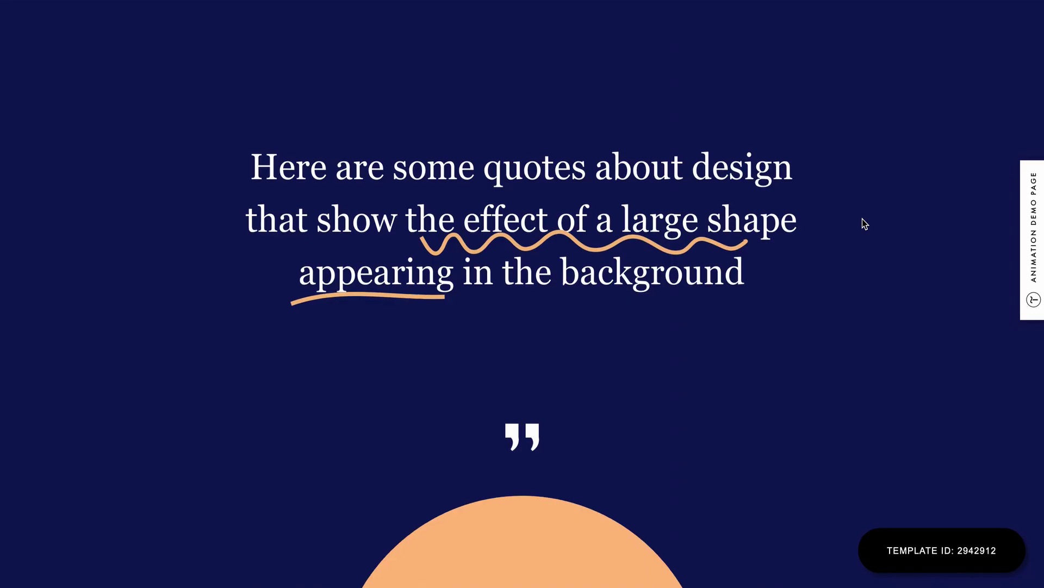
Step: Scroll the preview to watch the orange circle expand and the blue-circle quote rise into view
scroll(865, 223, "down", 3)
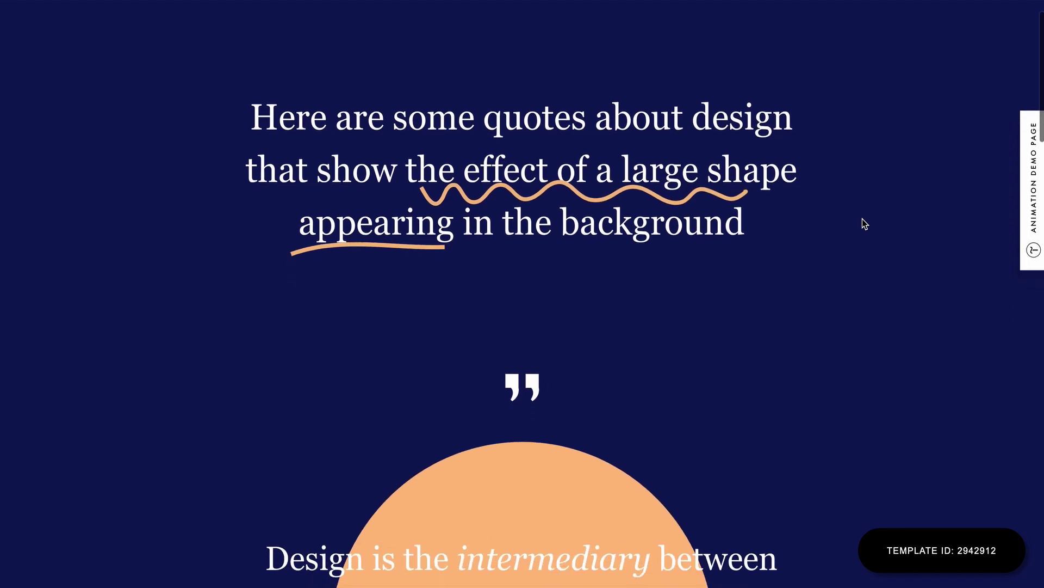
scroll(863, 219, "up", 2)
scroll(862, 218, "up", 3)
scroll(863, 219, "down", 1)
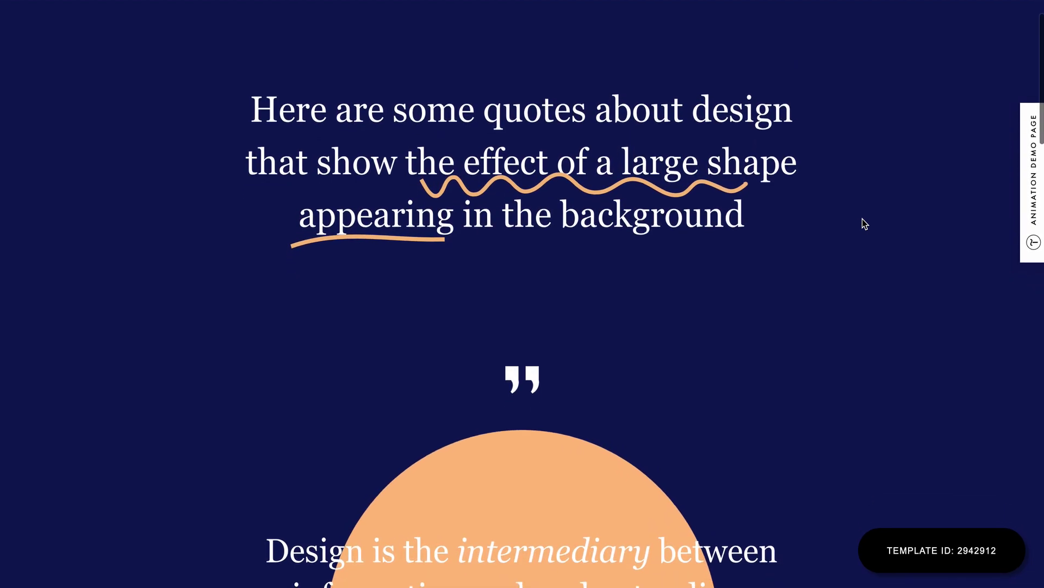
scroll(863, 219, "down", 2)
scroll(863, 218, "down", 4)
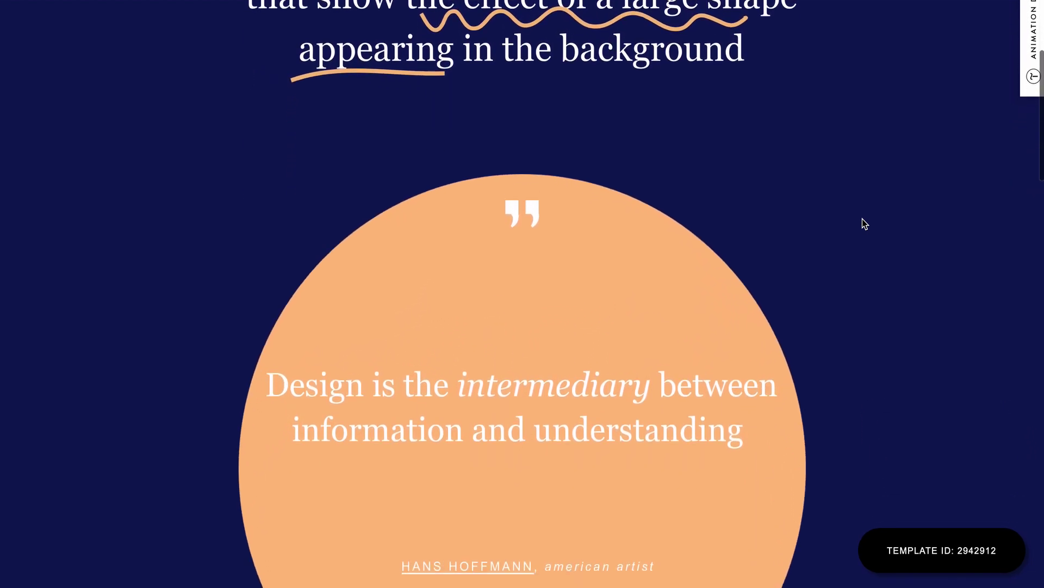
scroll(863, 218, "down", 5)
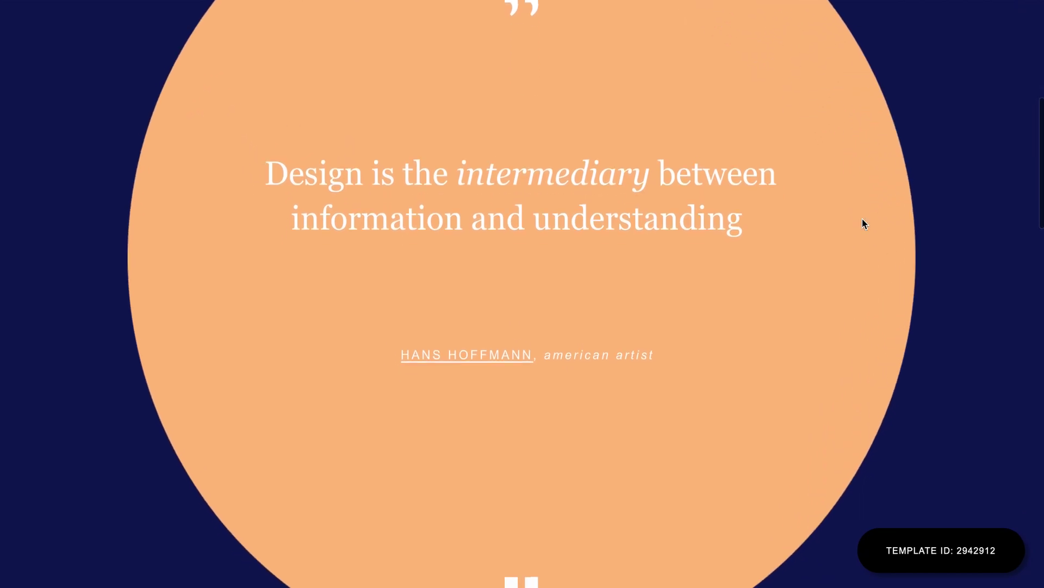
scroll(863, 219, "down", 3)
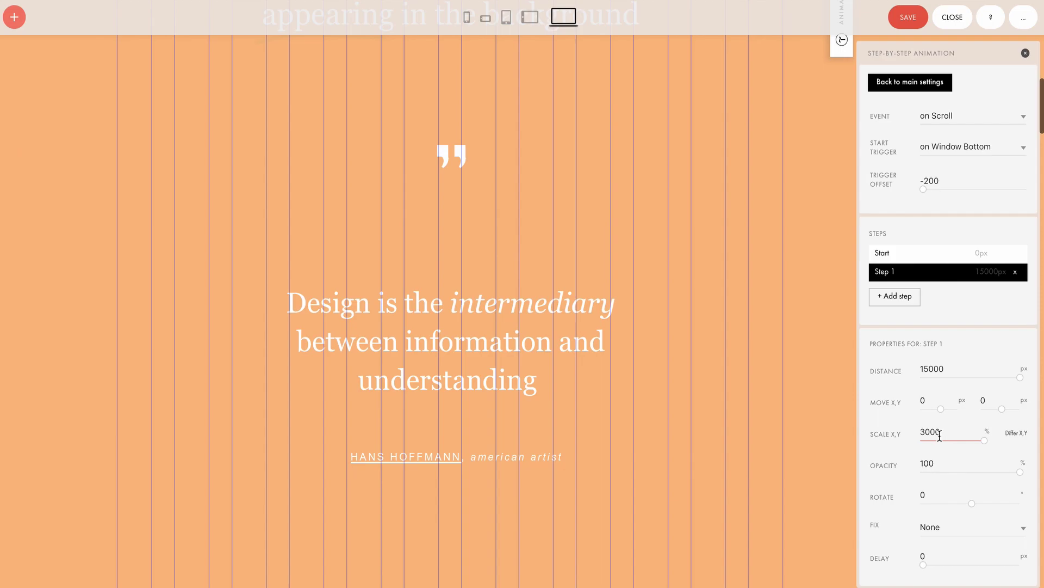
Step: Inspect the current circle's Step 1 values, 3000% scale and 15000 px distance, leaving them unchanged
double_click(940, 433)
left_click(946, 430)
left_click(947, 370)
left_click_drag(948, 370, 909, 369)
left_click(953, 370)
left_click(989, 434)
Step: Select the pink Socrates circle and check its Step 1 distance of 10000 px
scroll(756, 389, "down", 10)
left_click(550, 383)
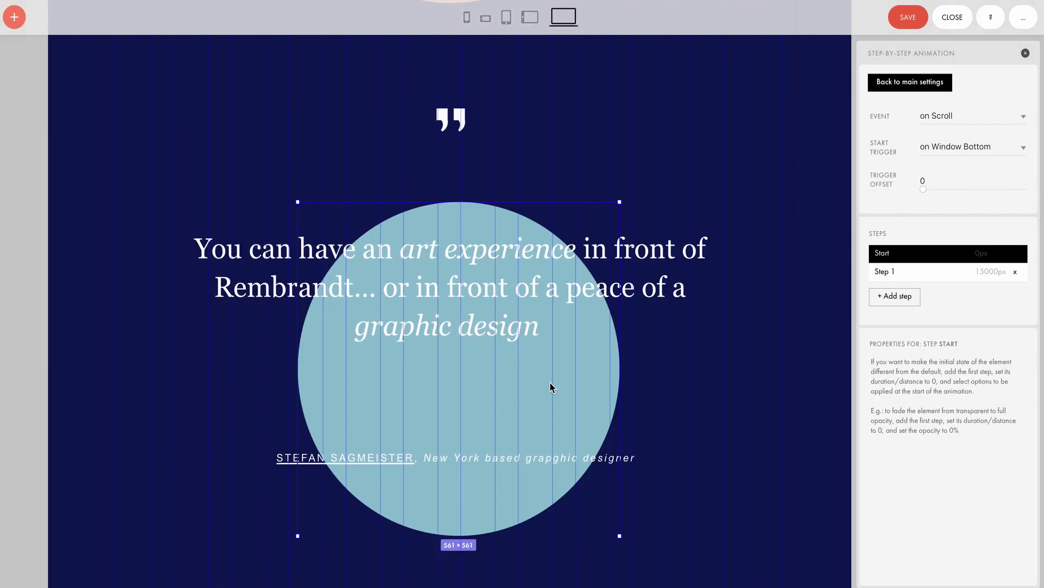
scroll(538, 459, "down", 8)
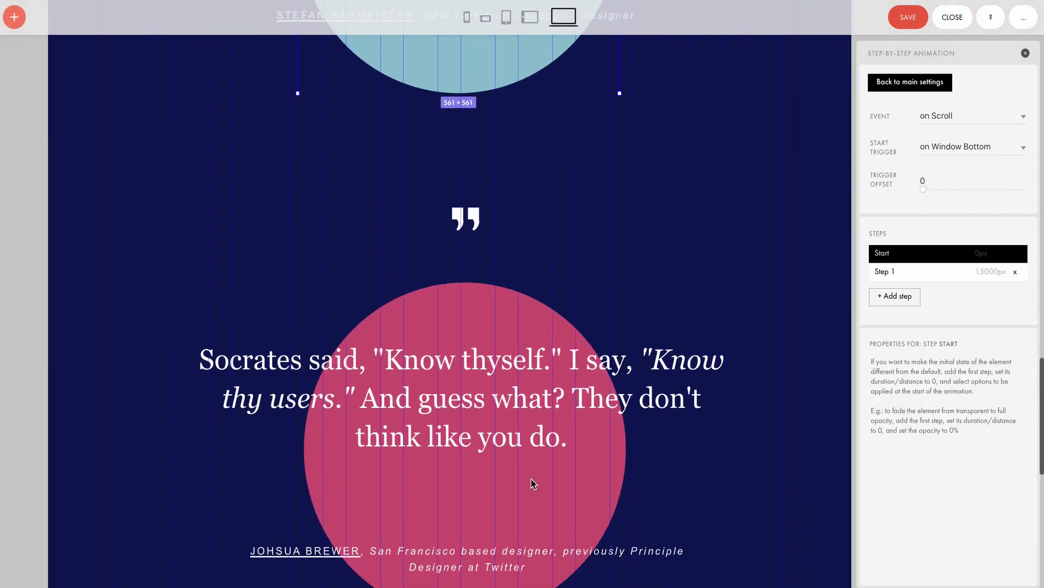
left_click(531, 479)
left_click(929, 279)
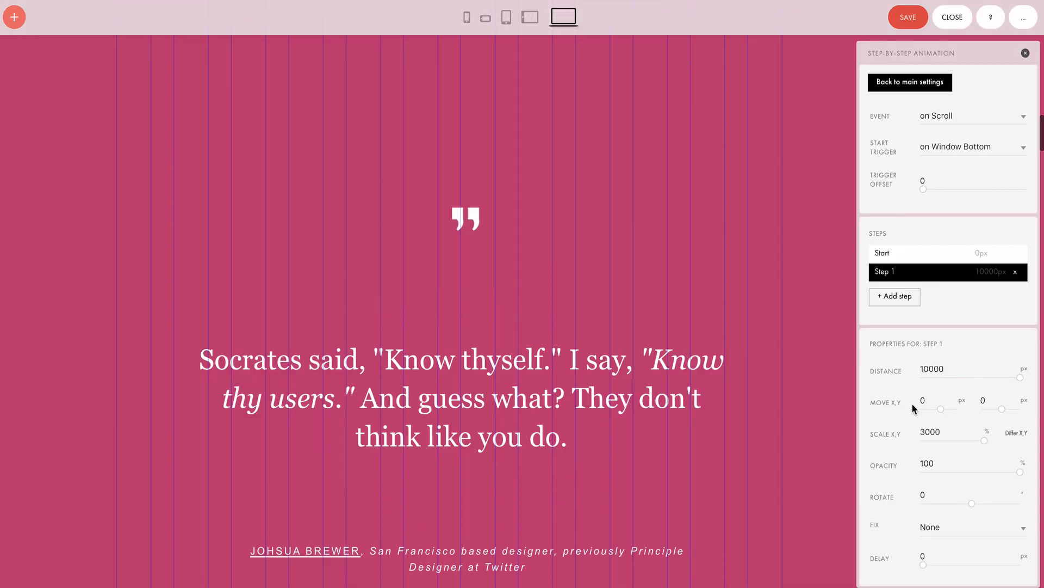
left_click(925, 369)
left_click_drag(921, 368, 950, 368)
left_click(951, 369)
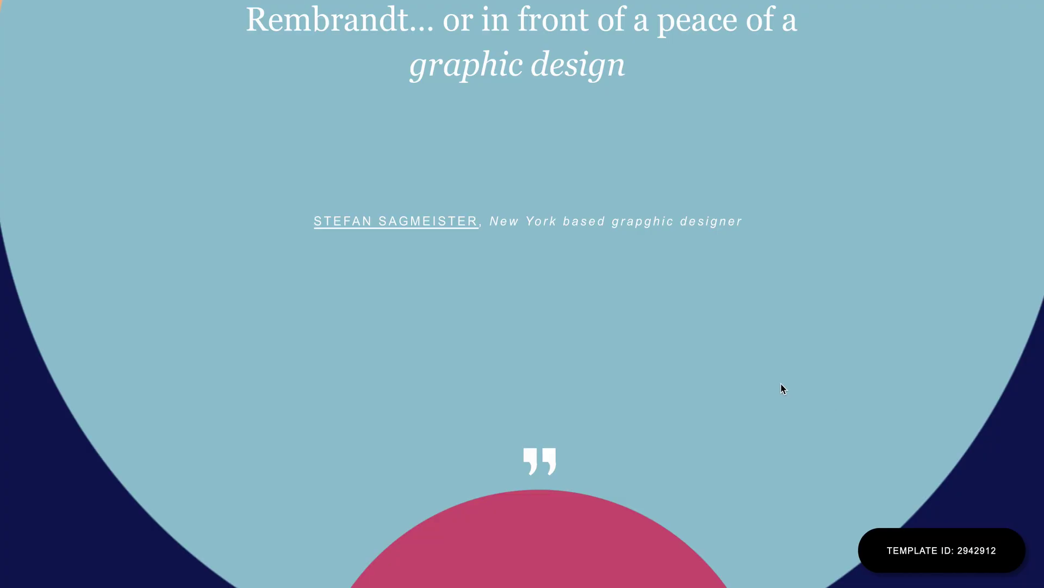
Step: Scroll the preview to watch the pink circle grow, then return to the Zero Block editor
scroll(783, 389, "down", 5)
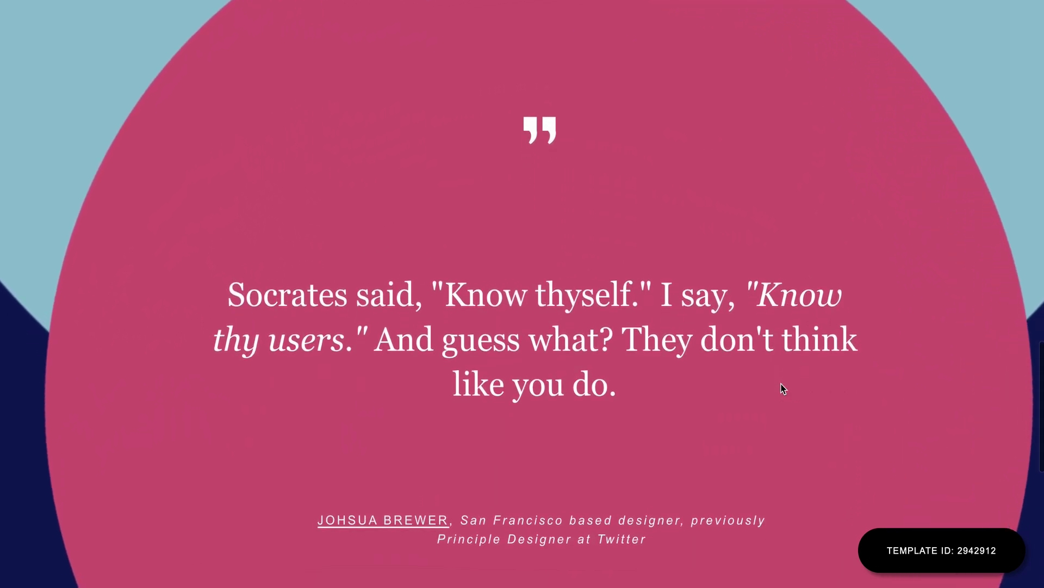
scroll(781, 384, "down", 3)
scroll(782, 388, "down", 1)
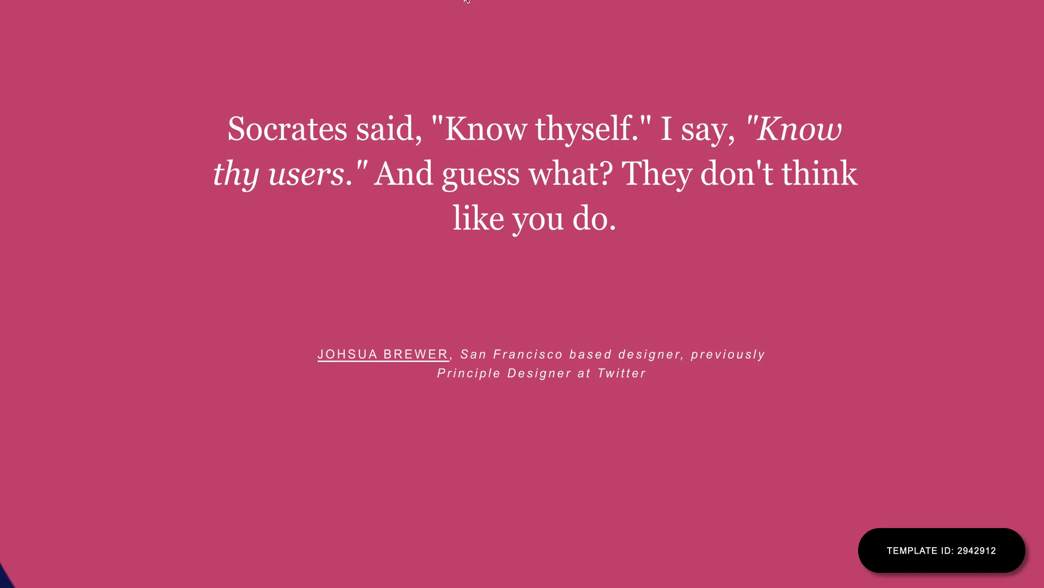
key("Escape")
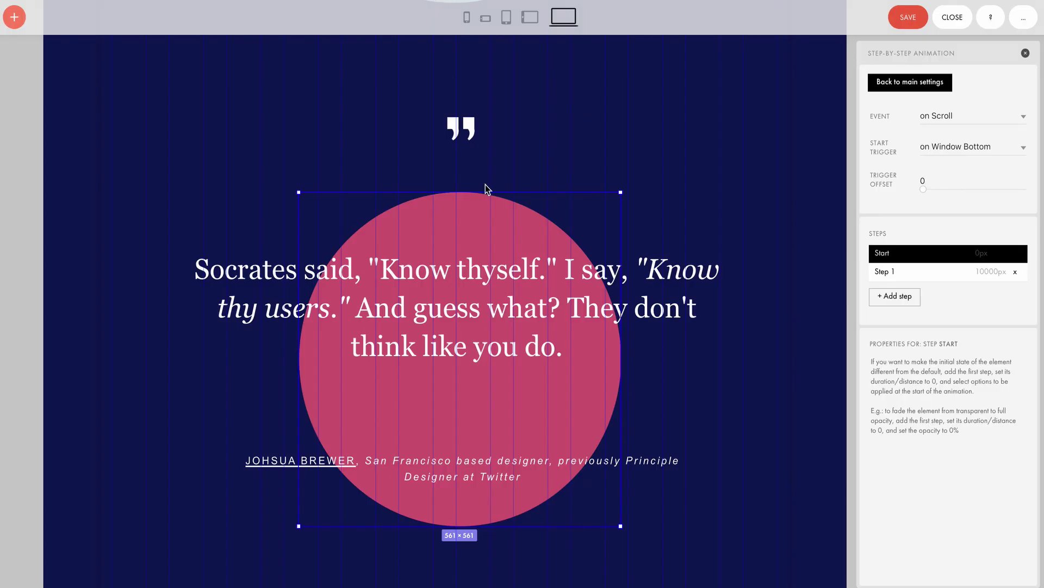
Step: Copy the light-blue Sagmeister circle's step-by-step animation
scroll(701, 286, "up", 8)
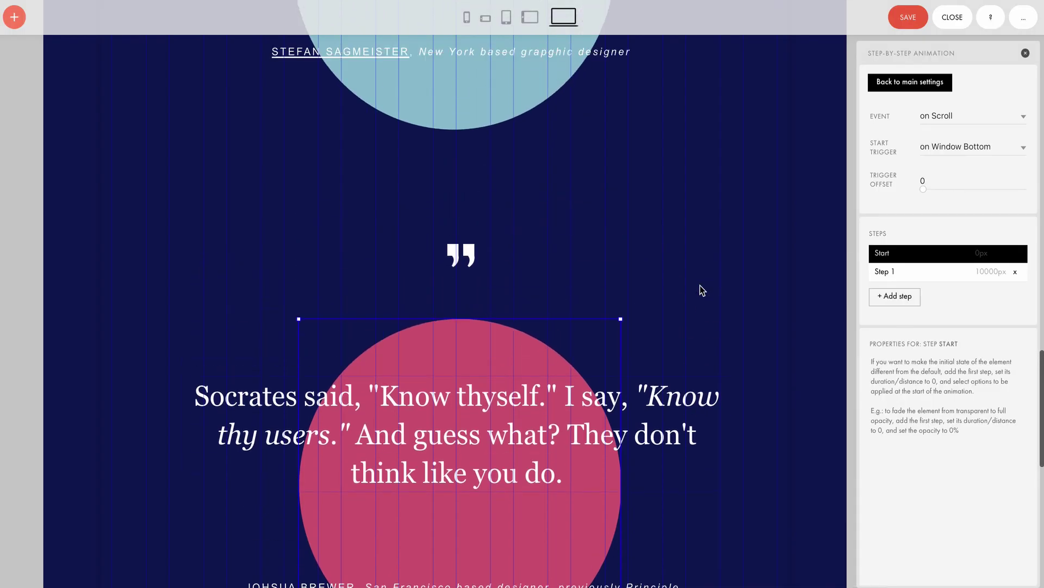
left_click(523, 271)
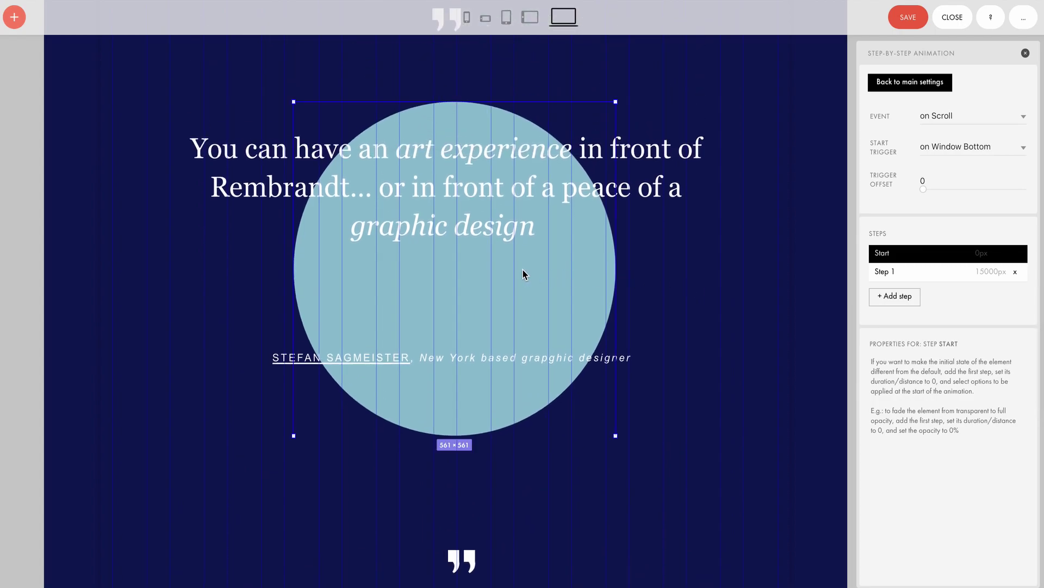
right_click(526, 272)
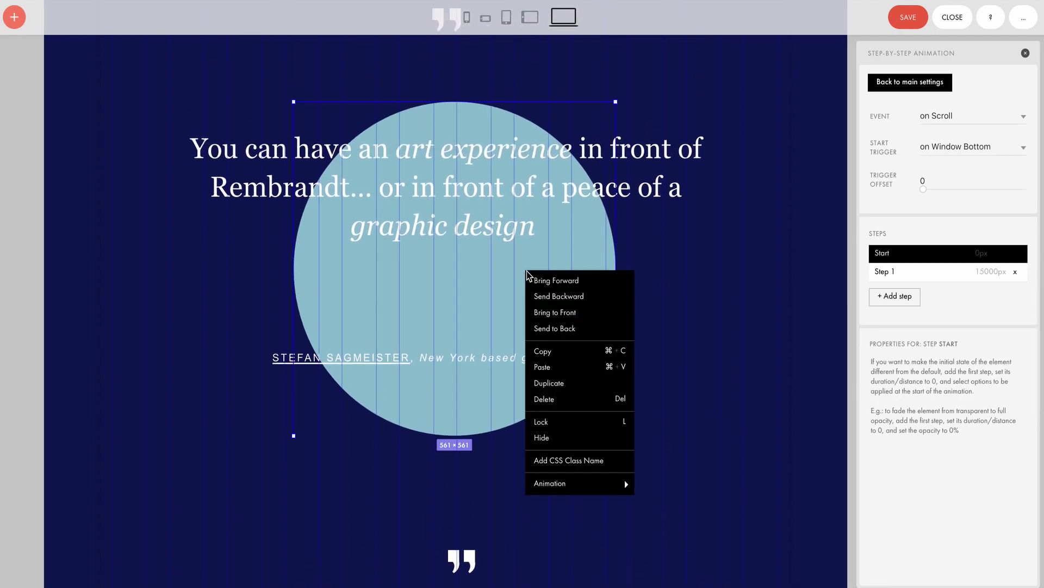
mouse_move(563, 483)
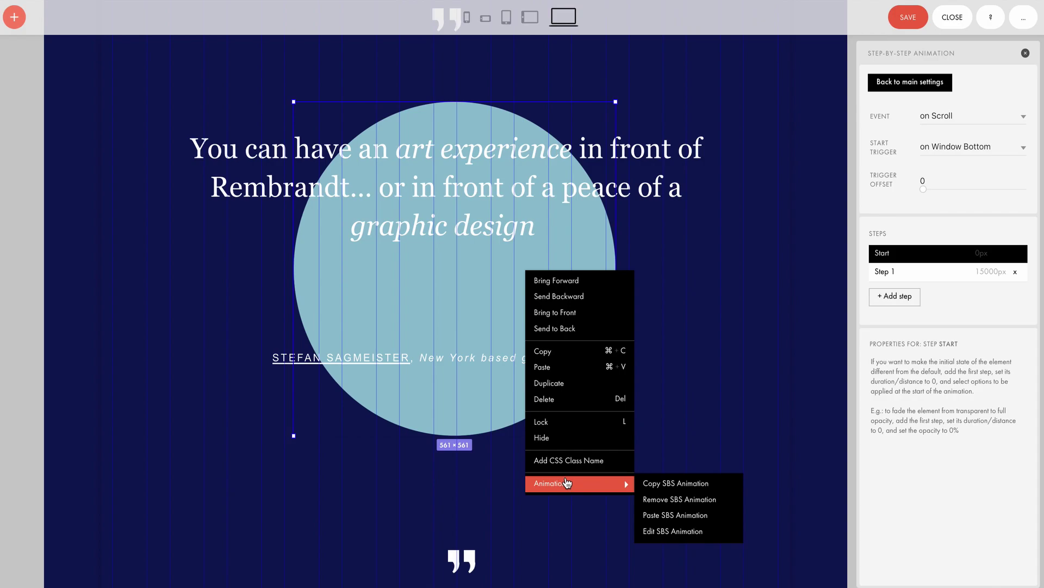
left_click(714, 487)
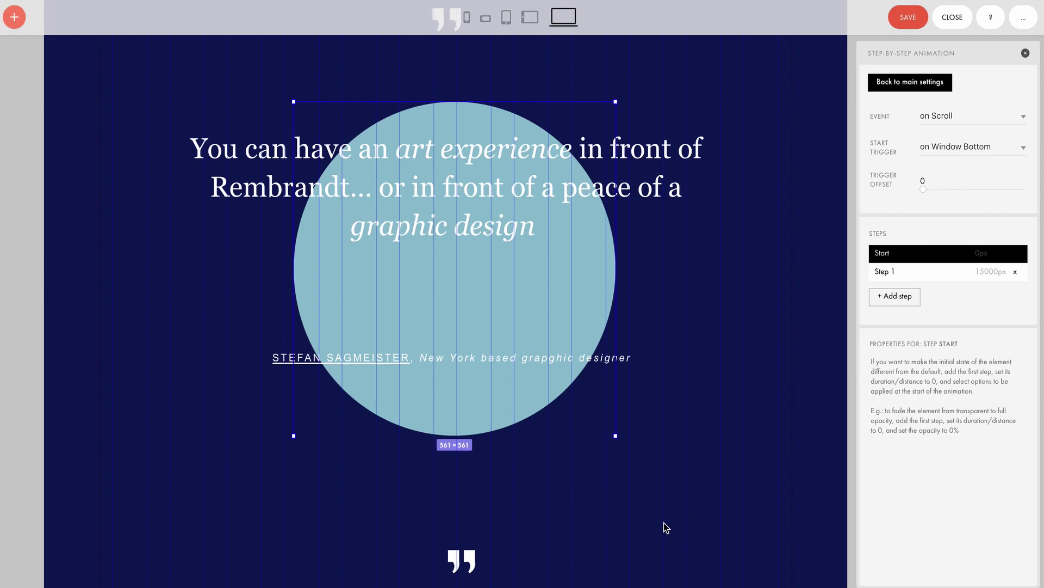
Step: Paste that animation onto the pink Socrates circle, giving it a 15000 px Step 1, and save
scroll(664, 523, "down", 8)
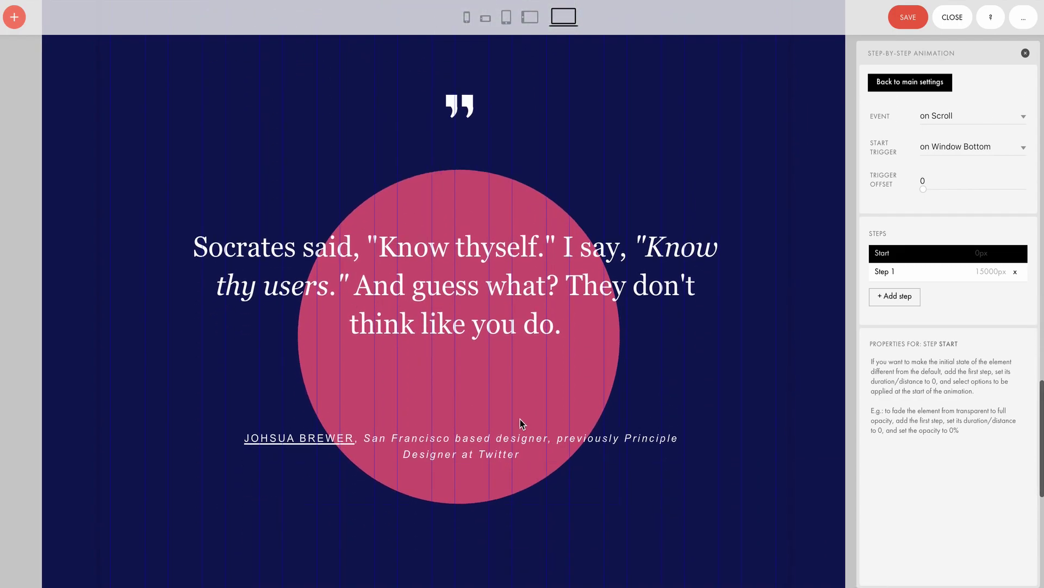
left_click(472, 393)
right_click(472, 393)
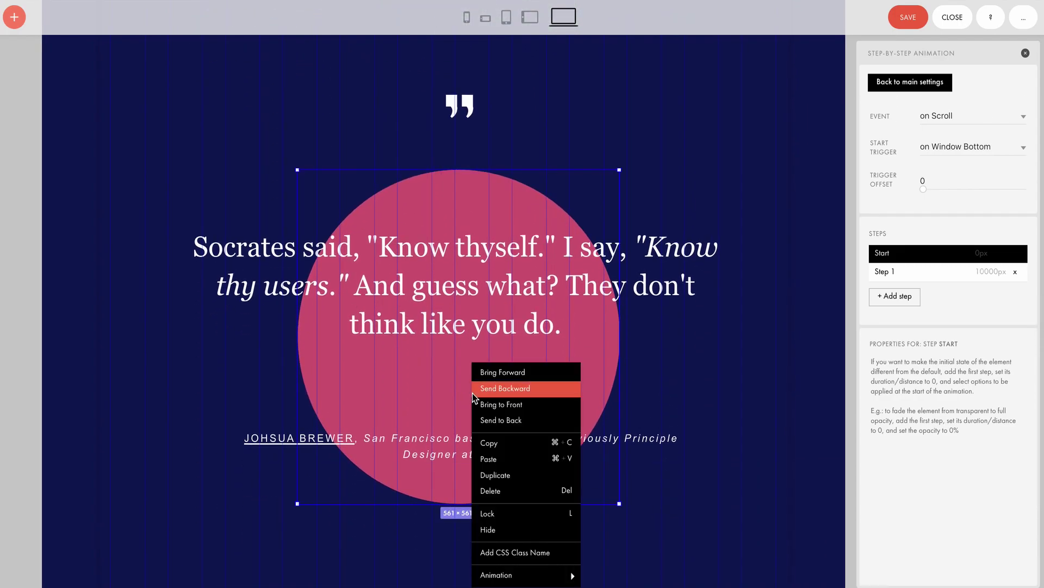
mouse_move(517, 575)
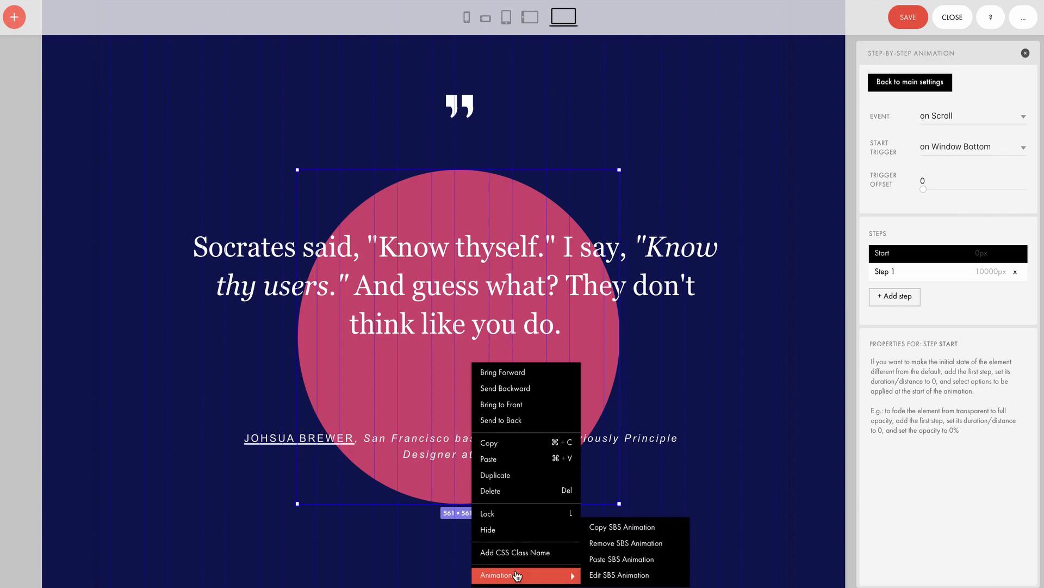
left_click(621, 564)
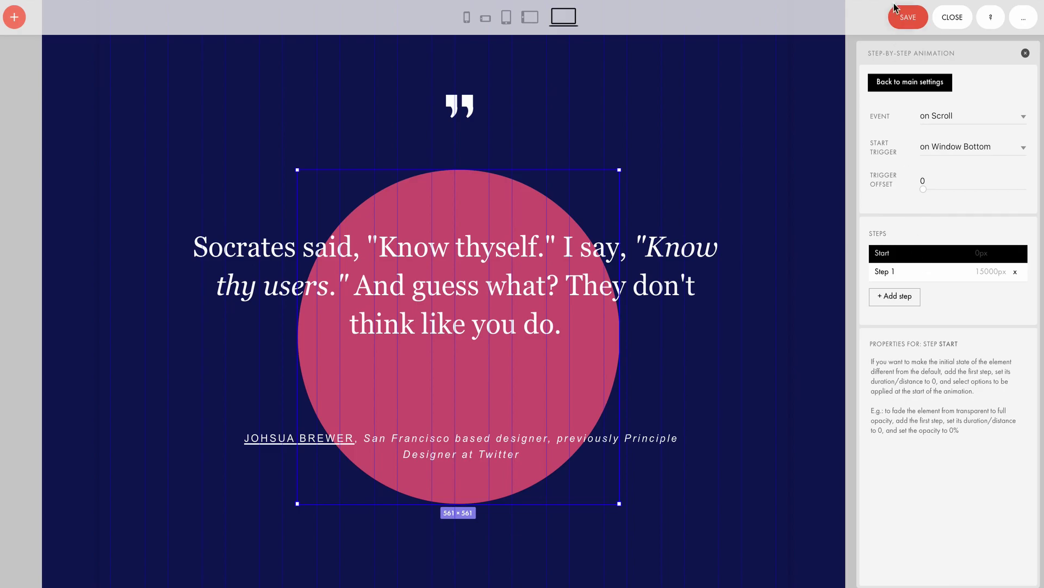
left_click(906, 21)
Step: Close the block editor, preview the page, and scroll through the orange, blue and pink circles expanding
left_click(952, 18)
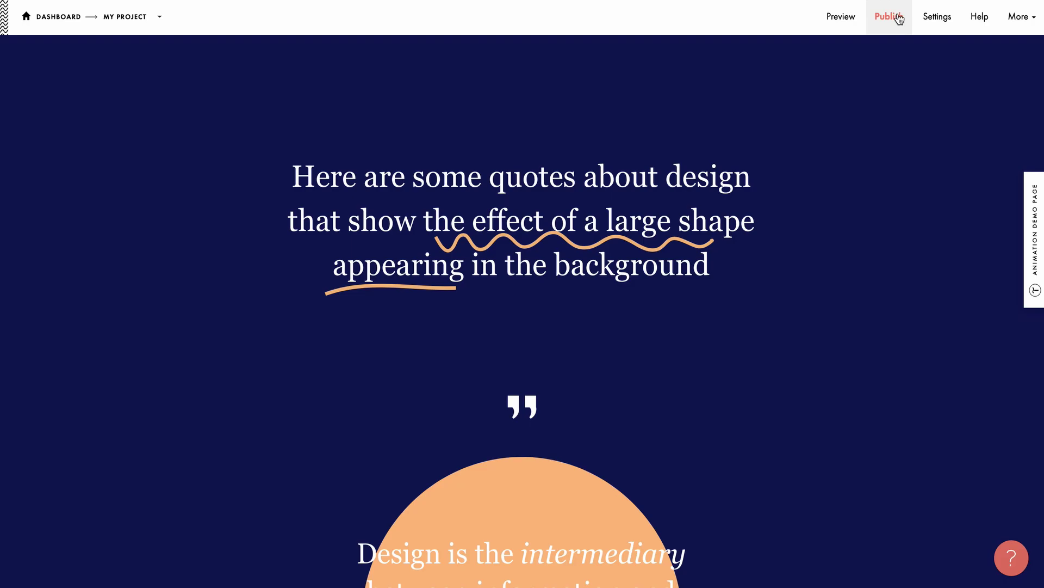
right_click(841, 21)
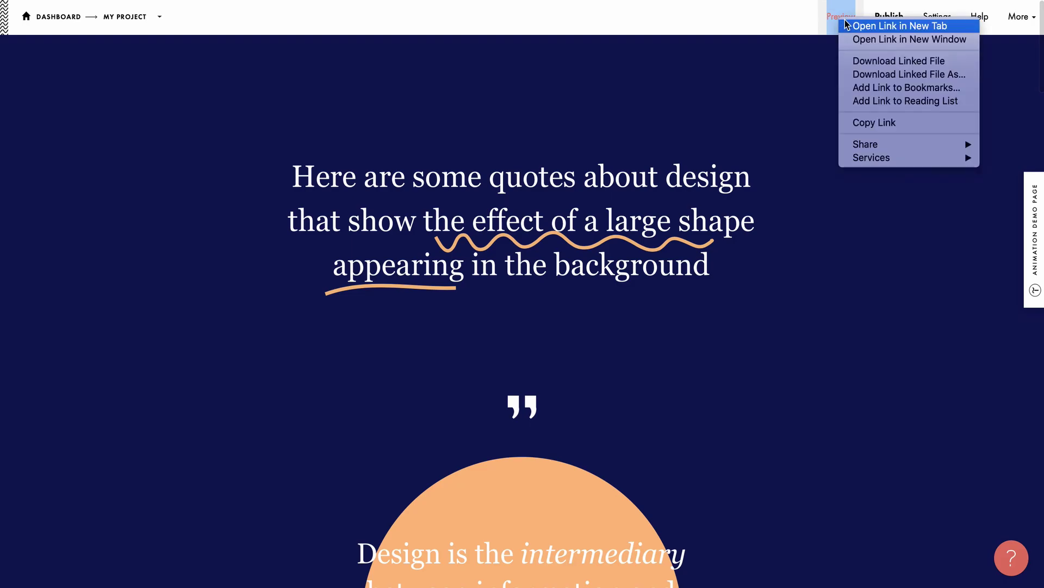
left_click(850, 21)
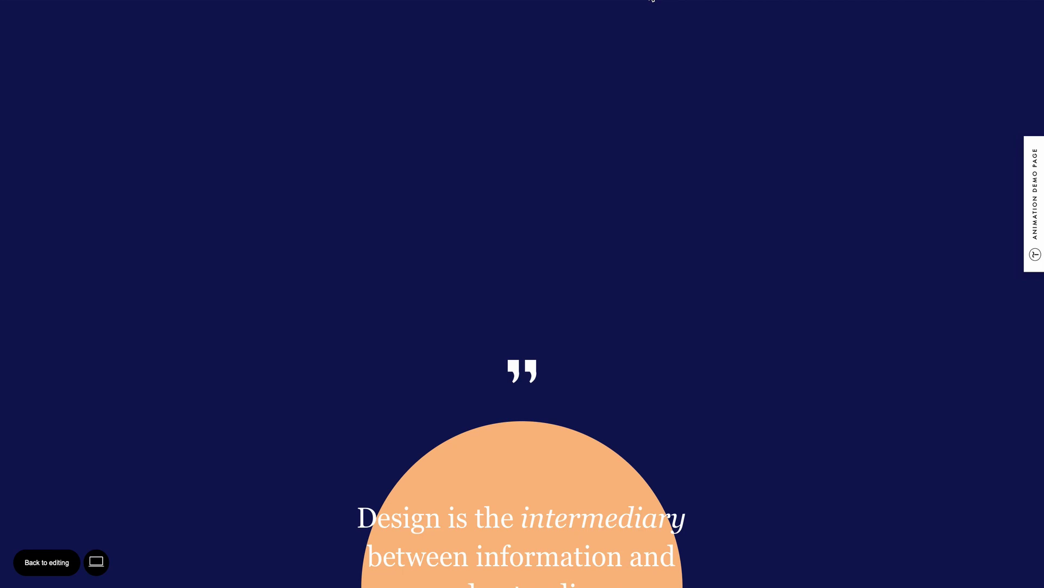
scroll(644, 306, "down", 2)
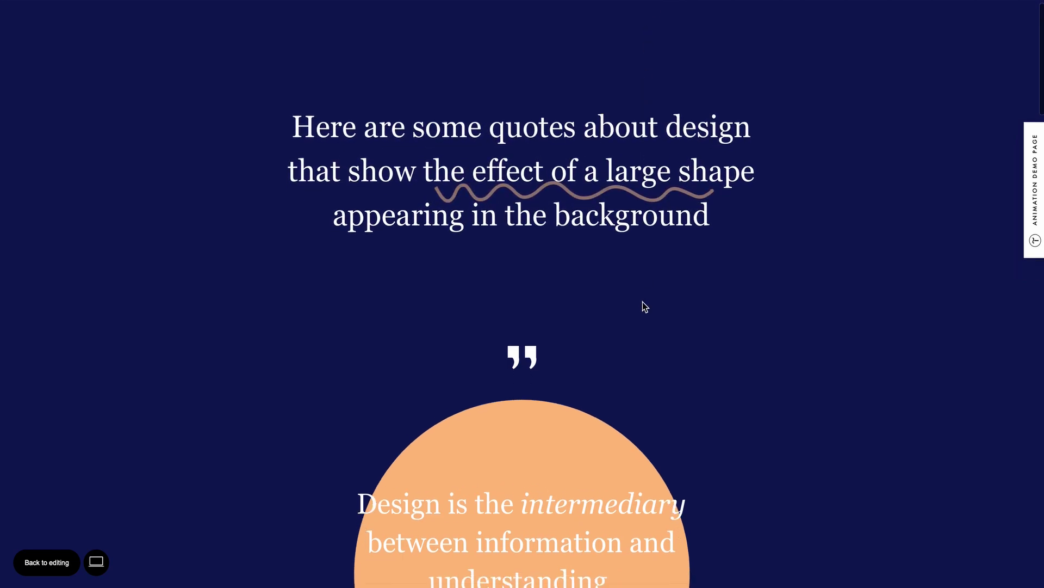
scroll(642, 302, "down", 8)
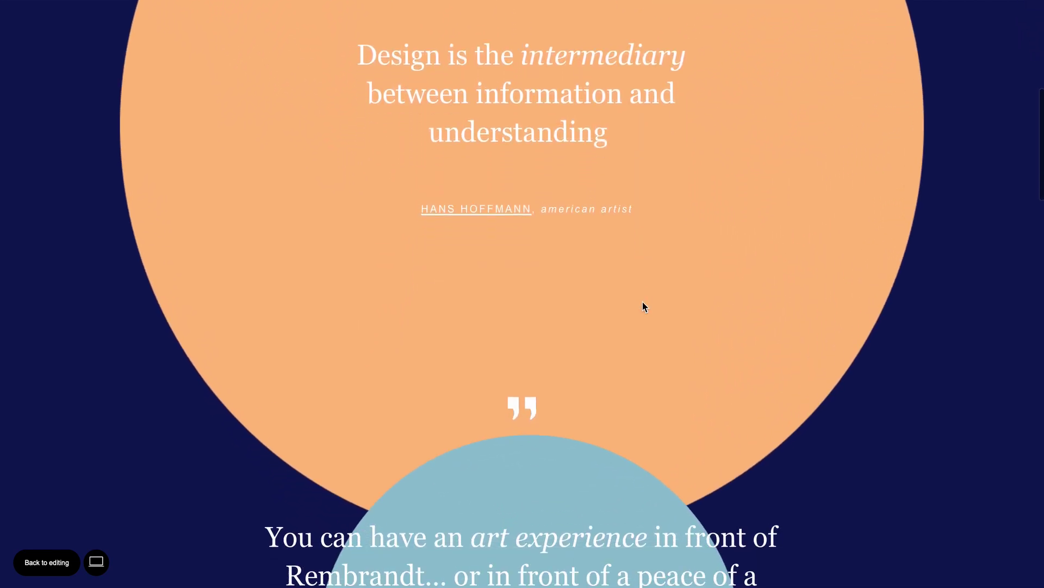
scroll(642, 302, "down", 8)
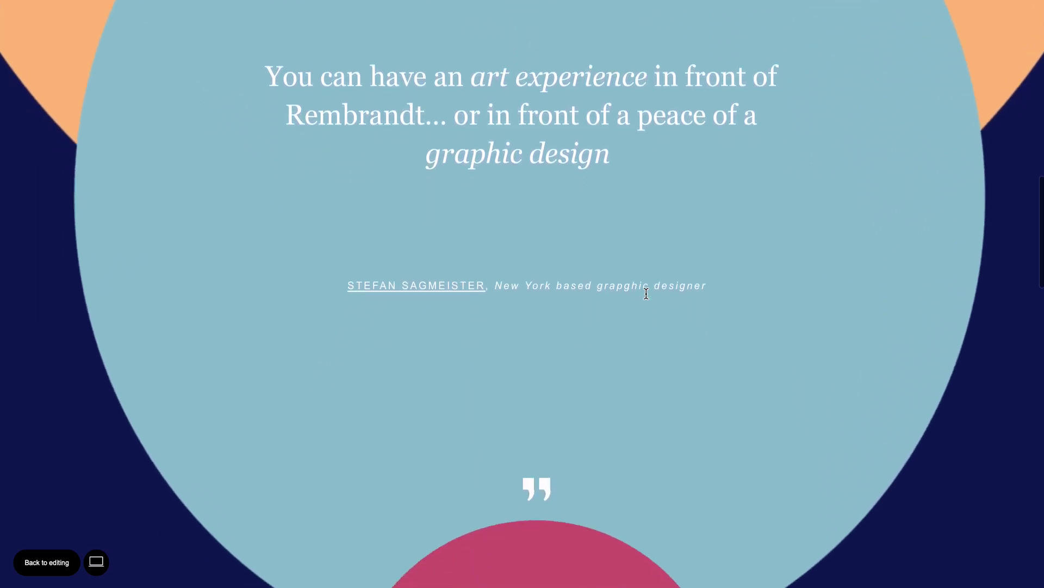
scroll(646, 293, "down", 5)
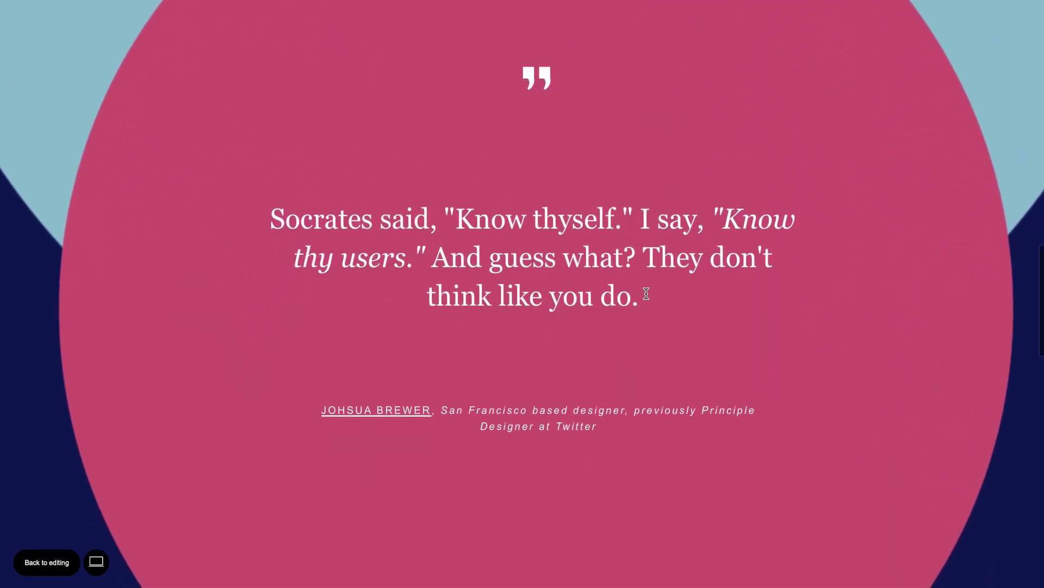
scroll(647, 296, "down", 1)
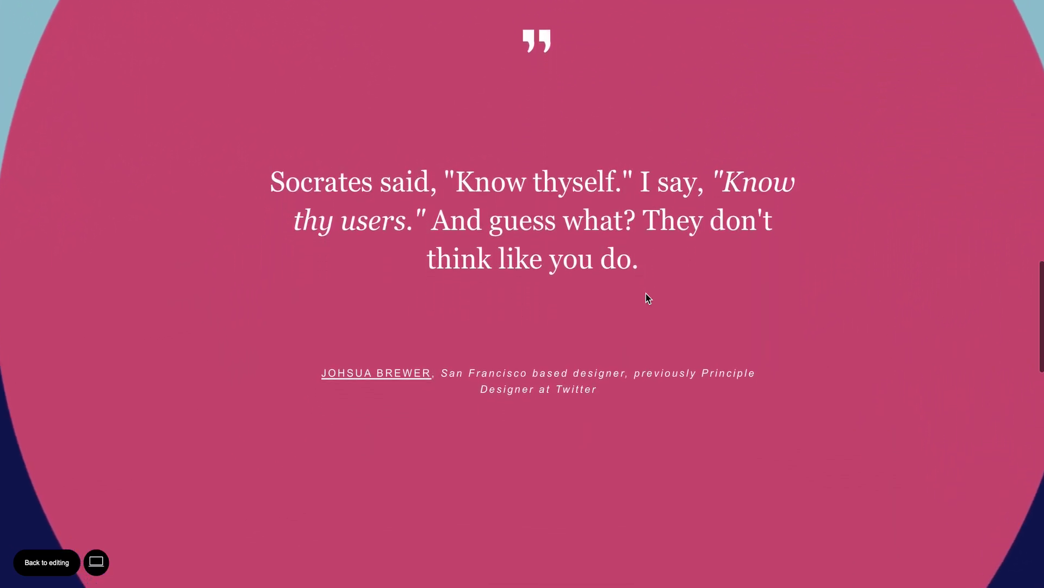